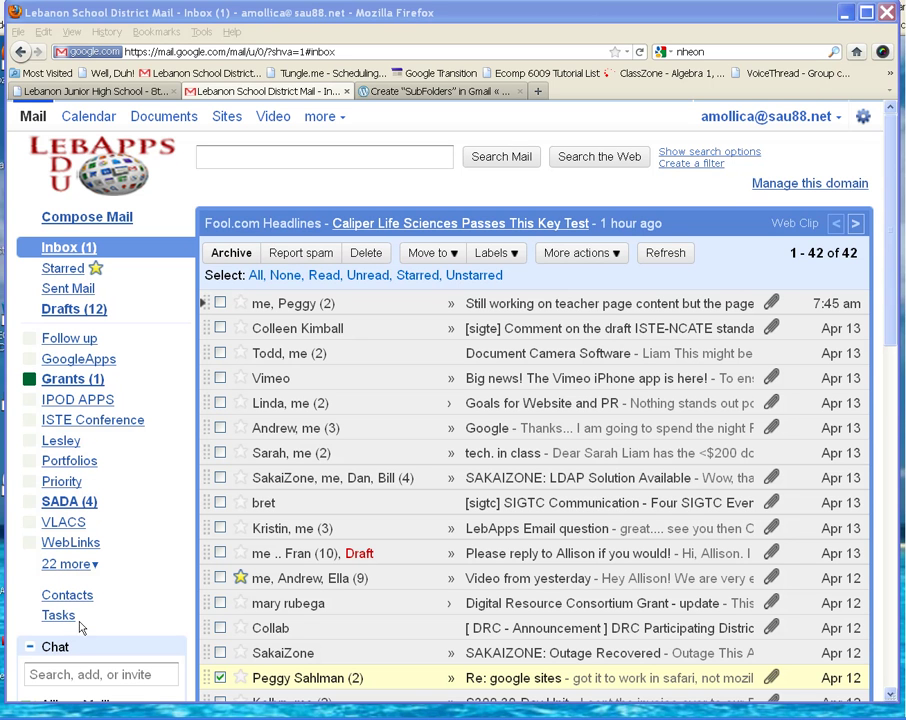
- Look through the additional mail labels and read the "Create SubFolders in Gmail" article's instructions for enabling Nested Labels
{"action": "left_click", "coordinate": [74, 566]}
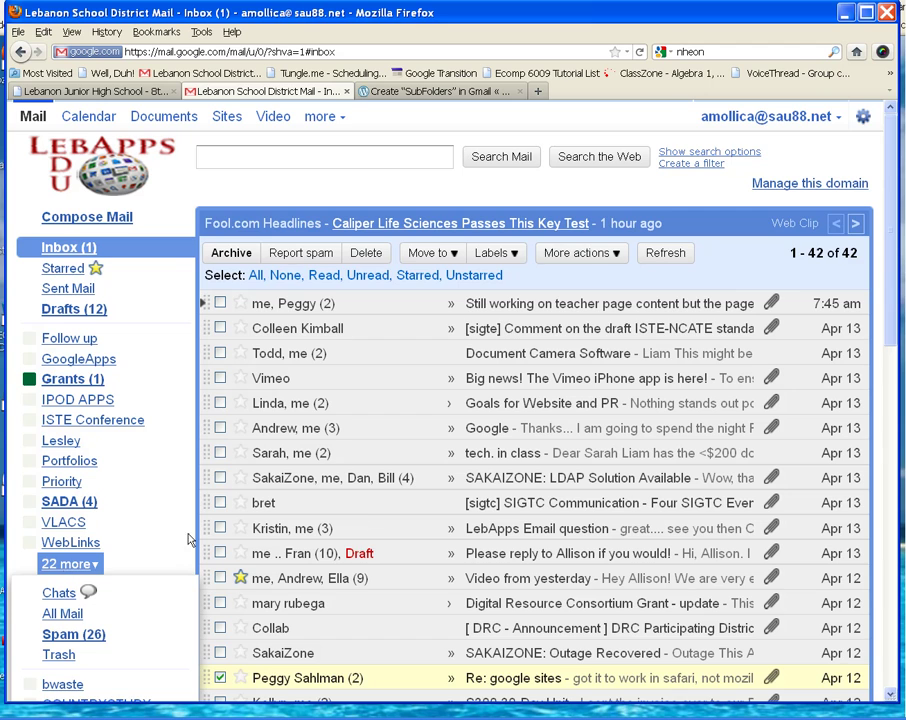
{"action": "left_click_drag", "start_coordinate": [885, 273], "coordinate": [884, 244]}
{"action": "left_click", "coordinate": [422, 92]}
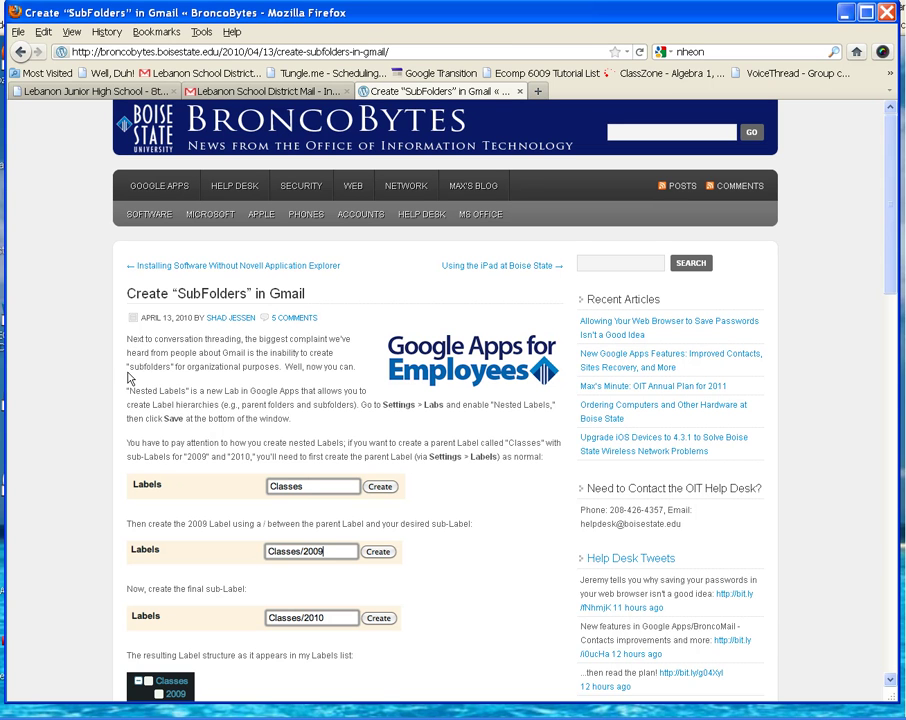
{"action": "left_click_drag", "start_coordinate": [127, 366], "coordinate": [355, 370]}
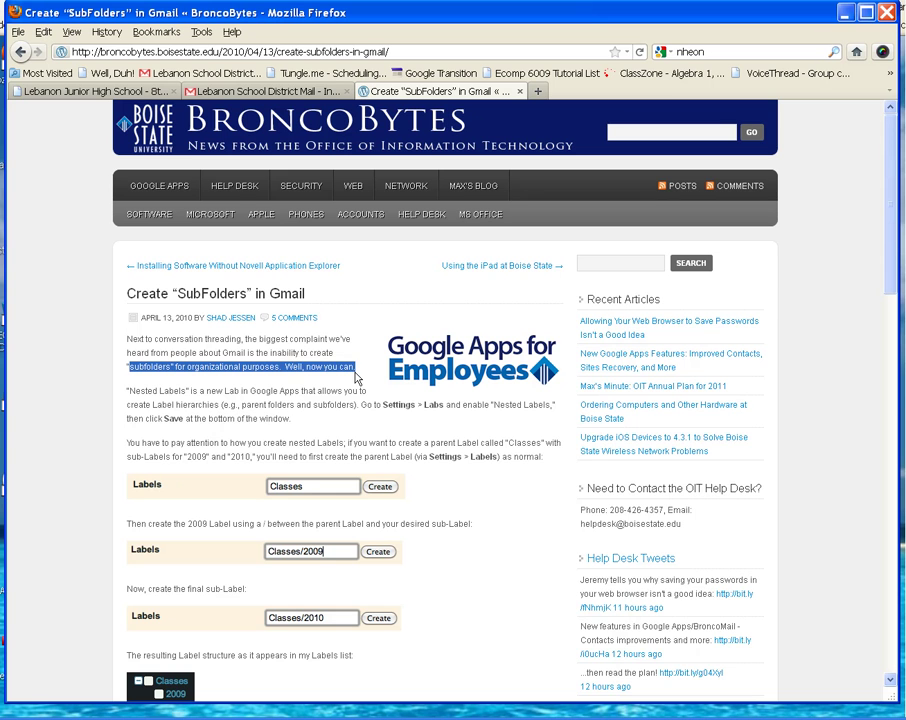
{"action": "left_click", "coordinate": [124, 396]}
{"action": "key", "text": "ctrl+a"}
{"action": "left_click", "coordinate": [164, 391]}
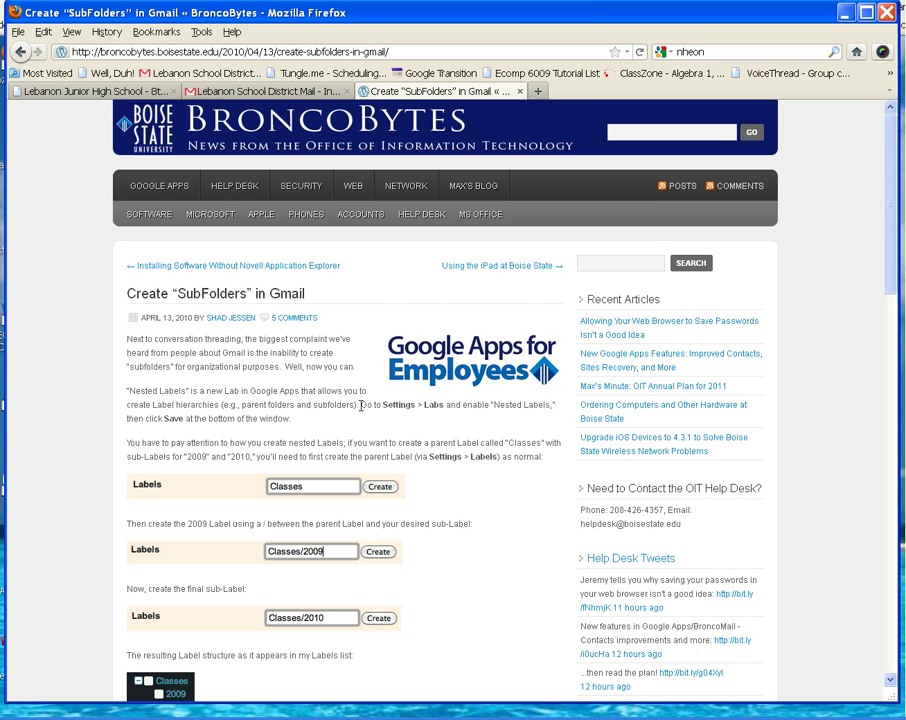
{"action": "left_click_drag", "start_coordinate": [363, 405], "coordinate": [555, 403]}
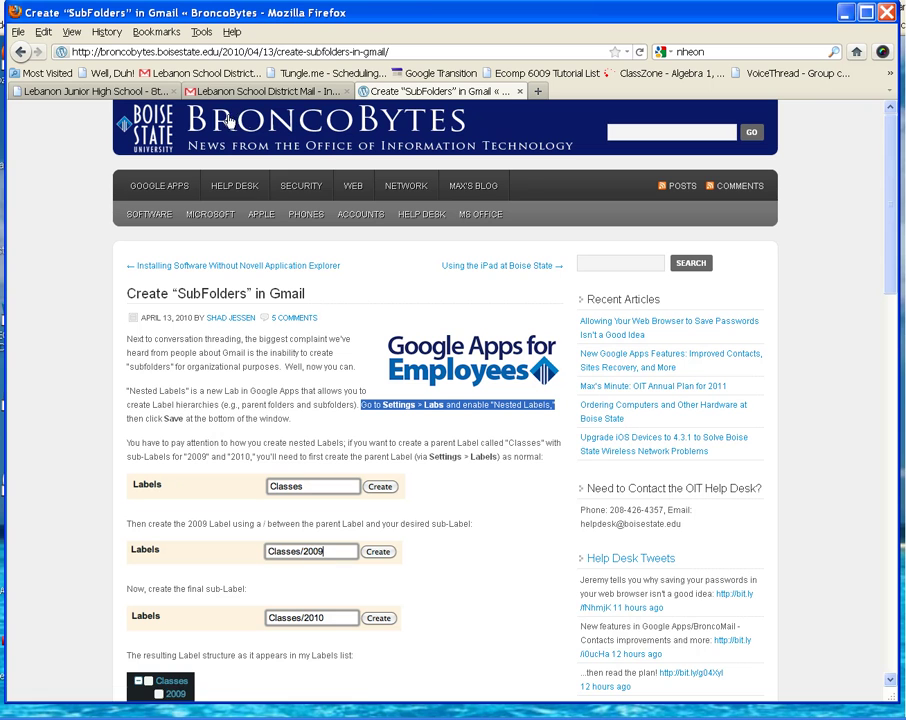
- Return to the mailbox and search the Labs features in the mail settings for "nest"
{"action": "left_click", "coordinate": [277, 94]}
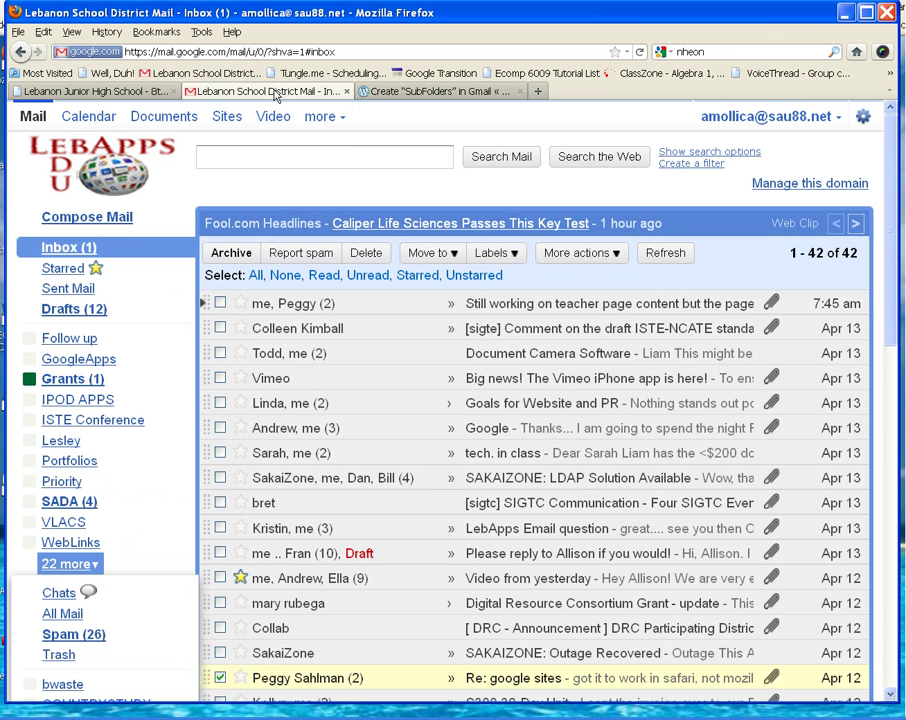
{"action": "left_click", "coordinate": [863, 122]}
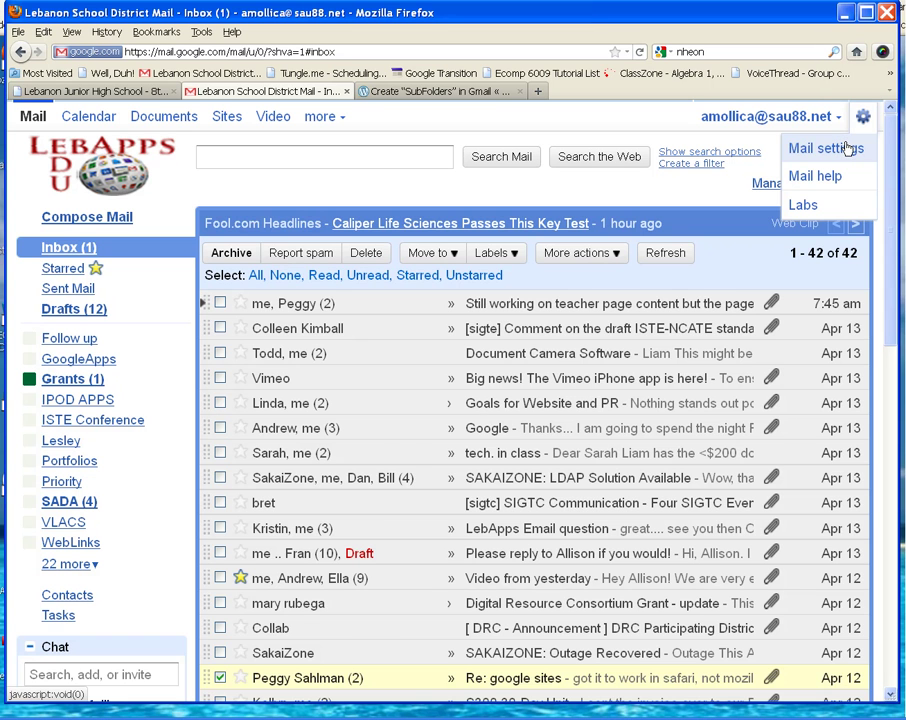
{"action": "left_click", "coordinate": [847, 148]}
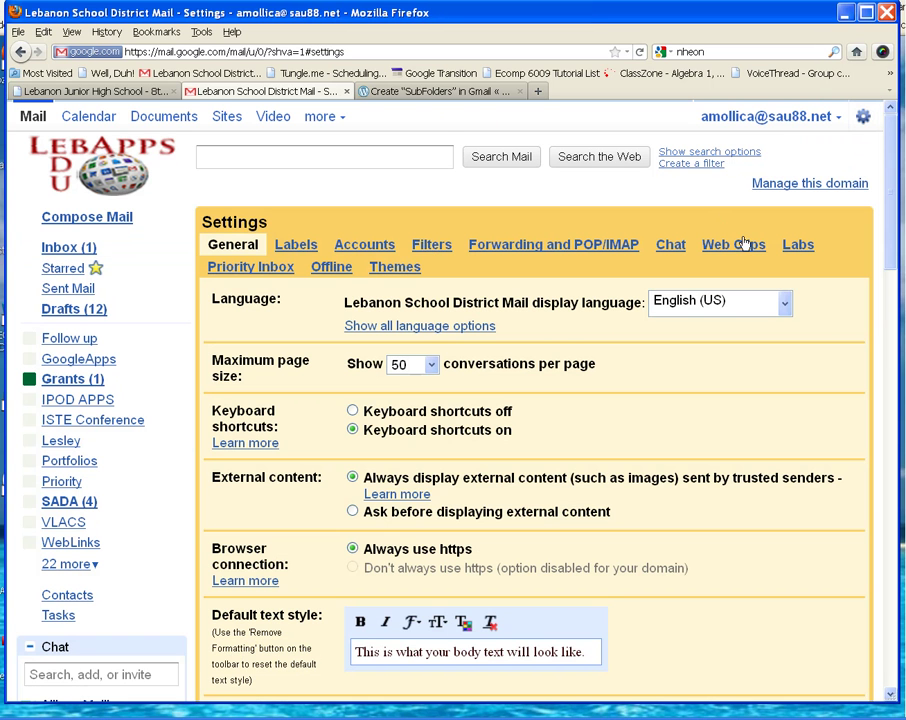
{"action": "left_click", "coordinate": [795, 246]}
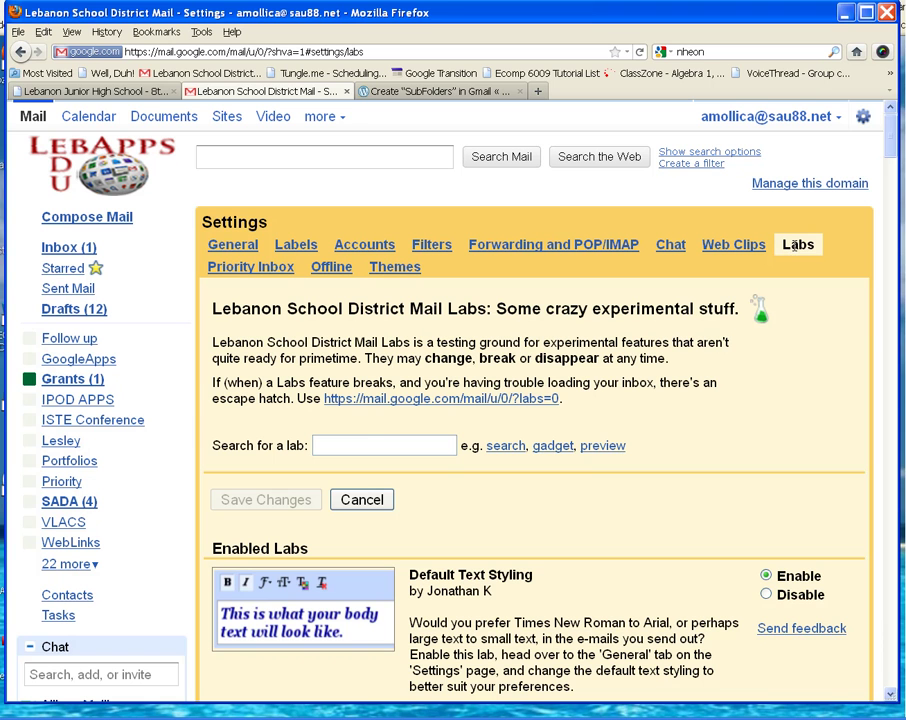
{"action": "left_click", "coordinate": [368, 452]}
{"action": "type", "text": "nest"}
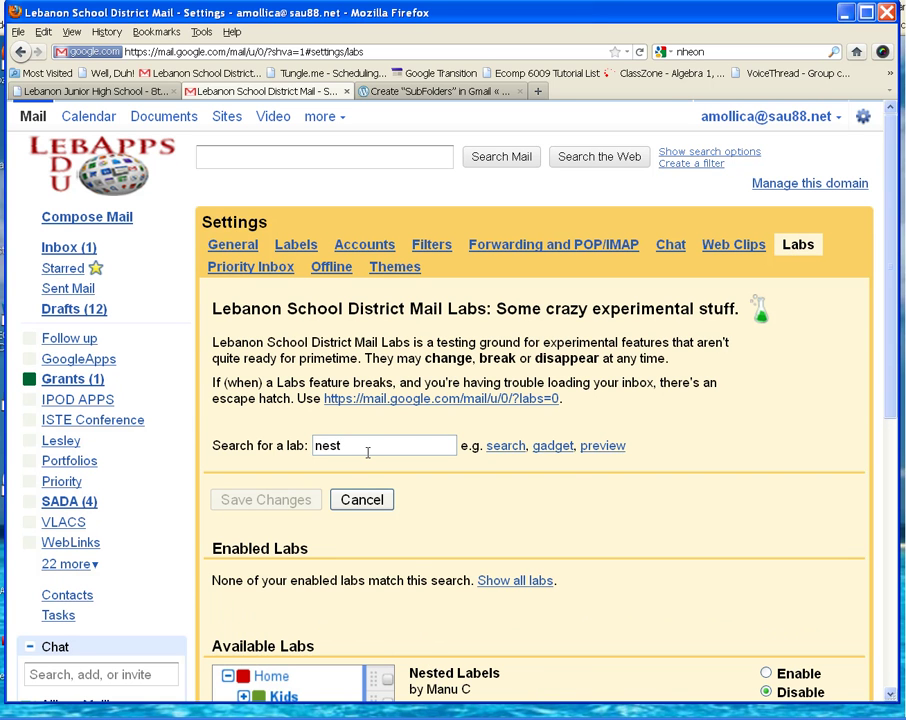
- Enable the Nested Labels lab and save the changes
{"action": "scroll", "coordinate": [890, 236], "scroll_direction": "down", "scroll_amount": 4}
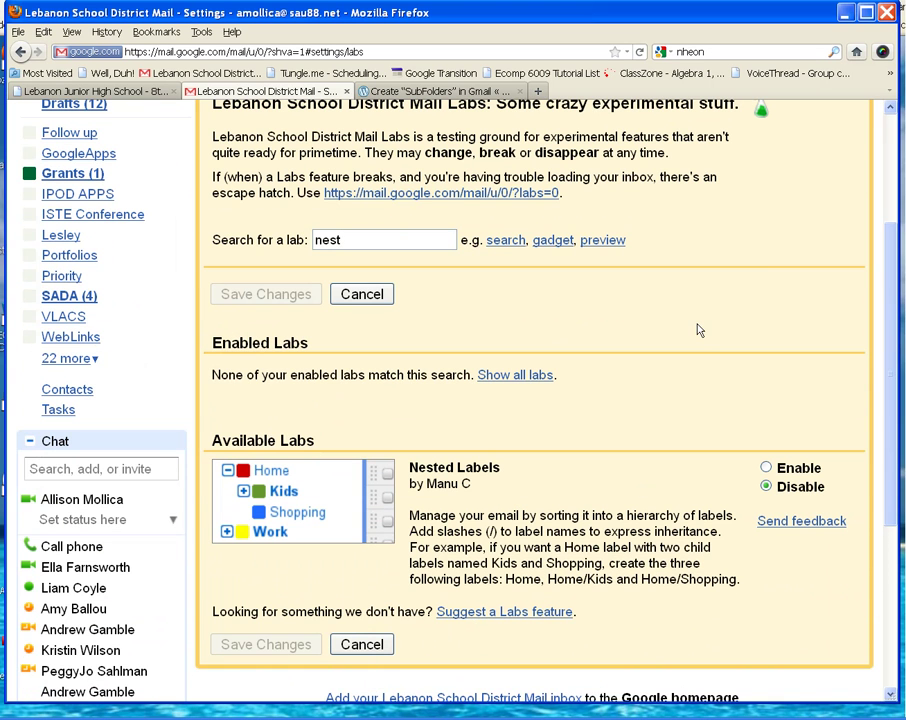
{"action": "left_click", "coordinate": [767, 468]}
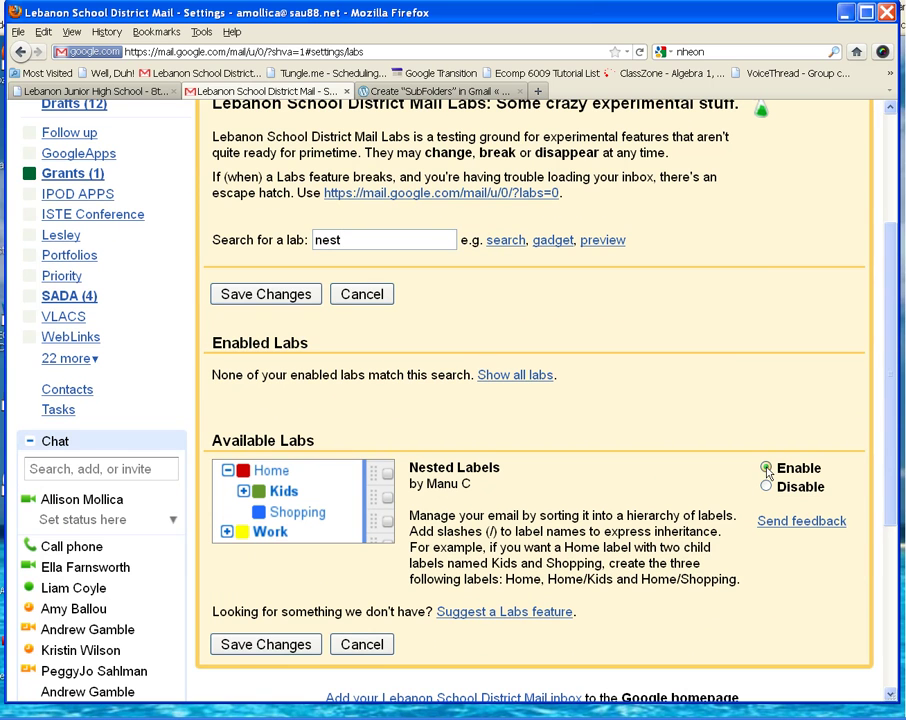
{"action": "left_click", "coordinate": [265, 644]}
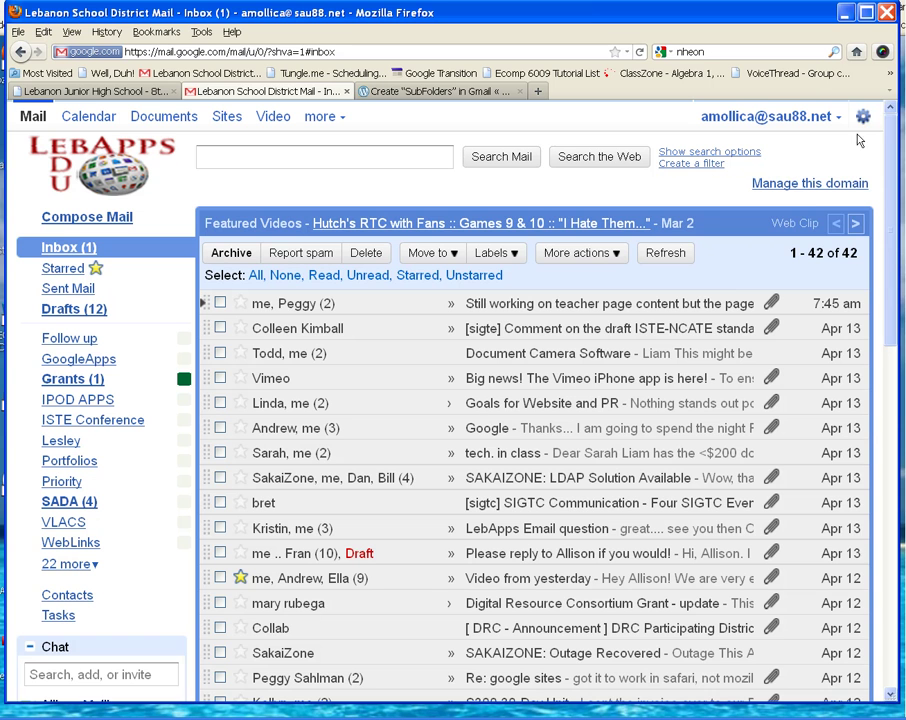
- Create a new top-level label named "Students" in the mail's label settings
{"action": "left_click", "coordinate": [864, 119]}
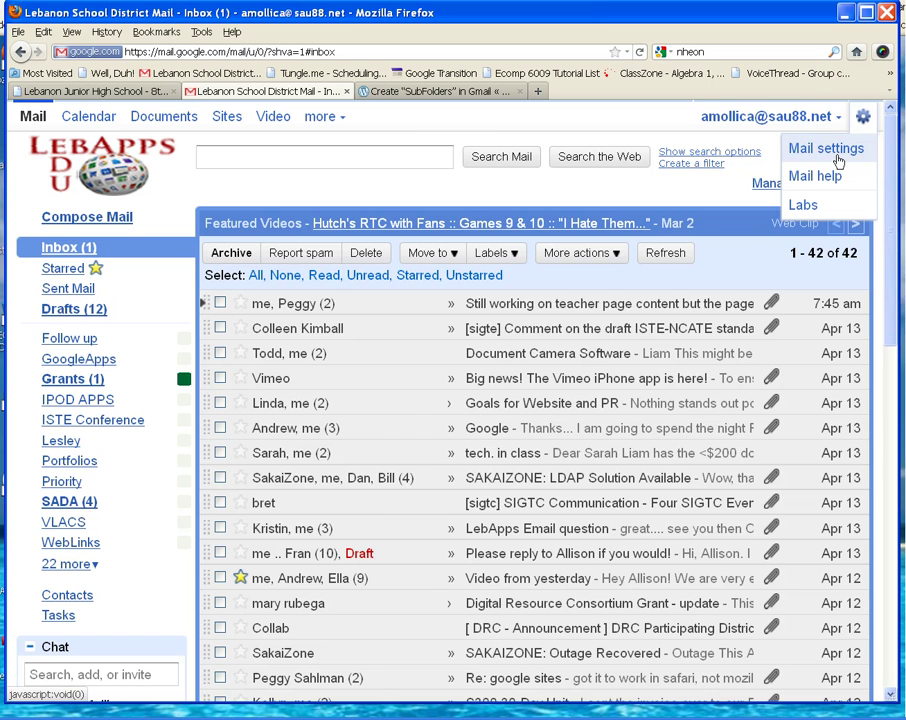
{"action": "left_click", "coordinate": [866, 150]}
{"action": "left_click", "coordinate": [294, 244]}
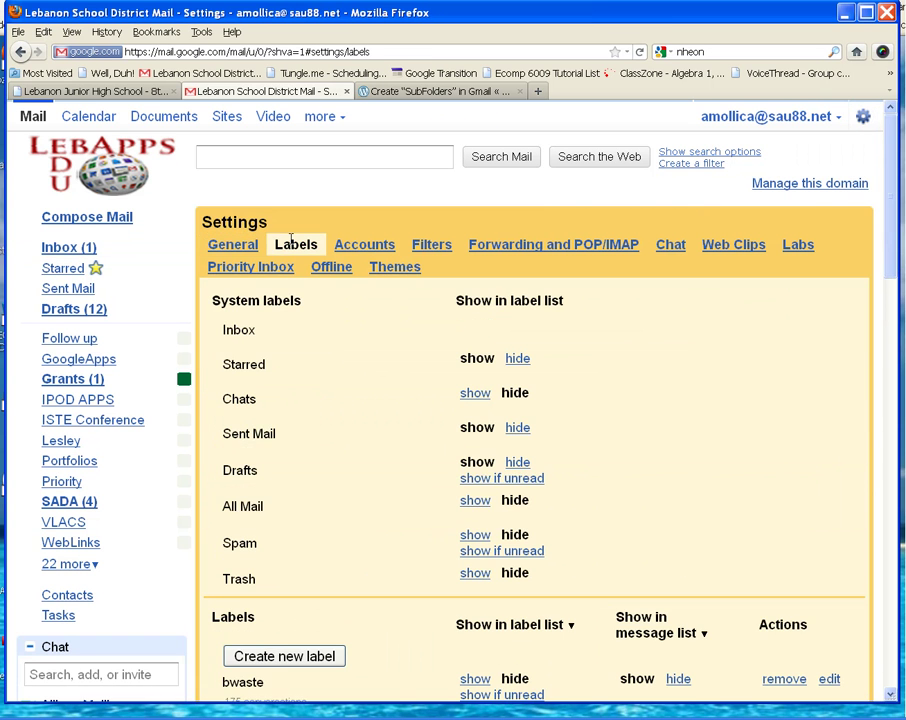
{"action": "left_click_drag", "start_coordinate": [891, 228], "coordinate": [897, 287]}
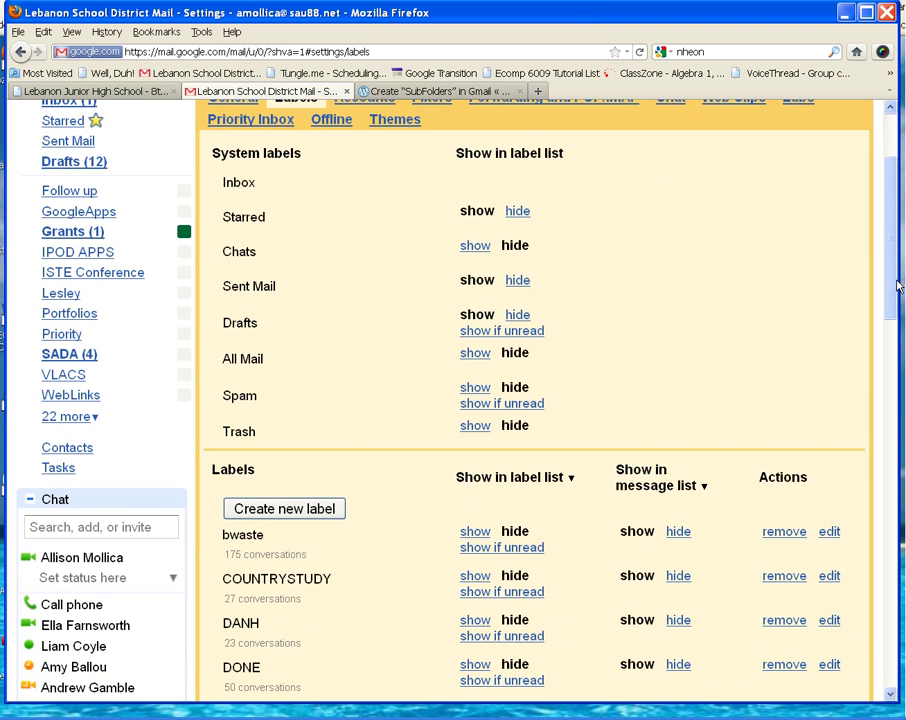
{"action": "left_click", "coordinate": [295, 510]}
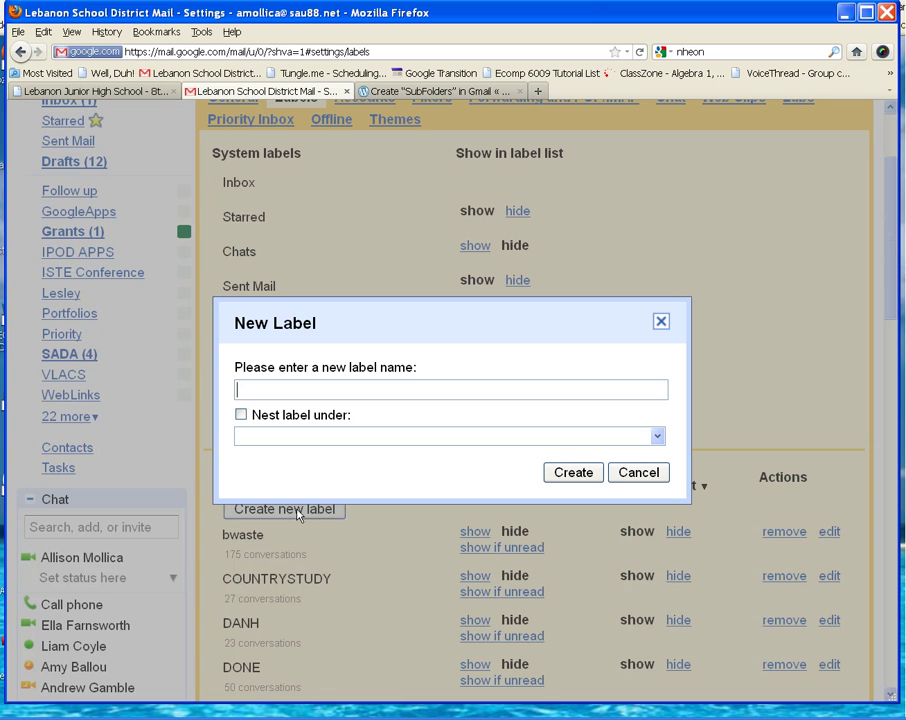
{"action": "type", "text": "Students"}
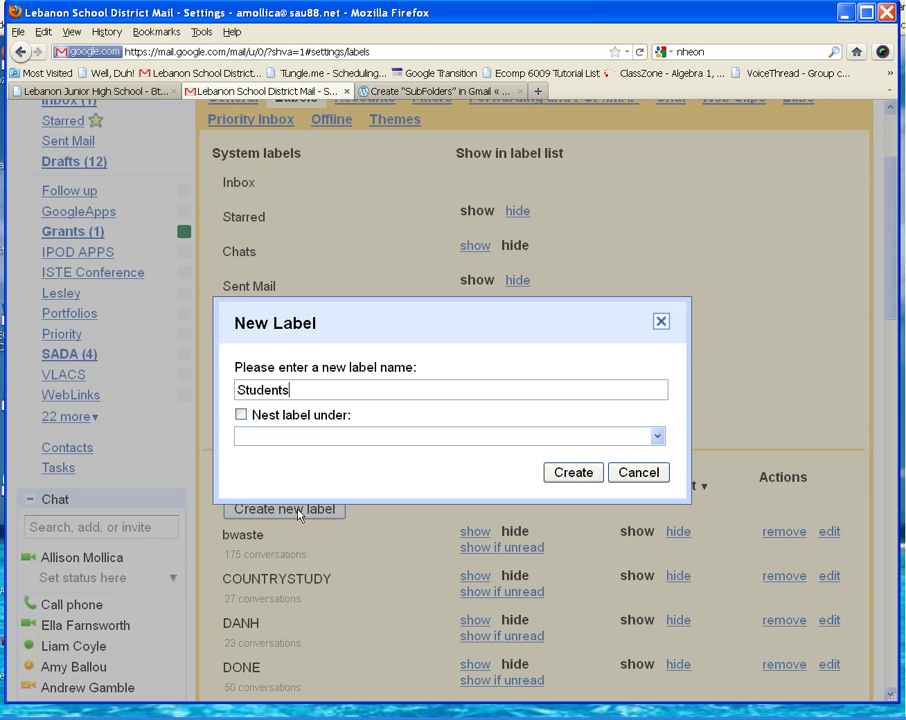
{"action": "left_click", "coordinate": [573, 474]}
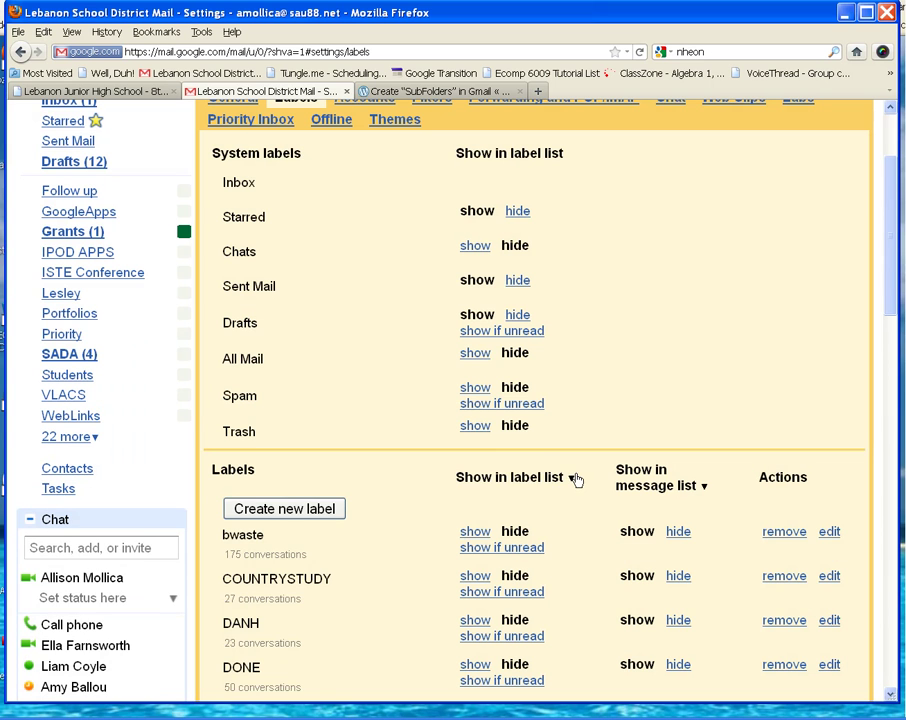
- Create a label with a sample student's name, nested under the Students label
{"action": "left_click", "coordinate": [308, 510]}
{"action": "type", "text": "Smith, Student"}
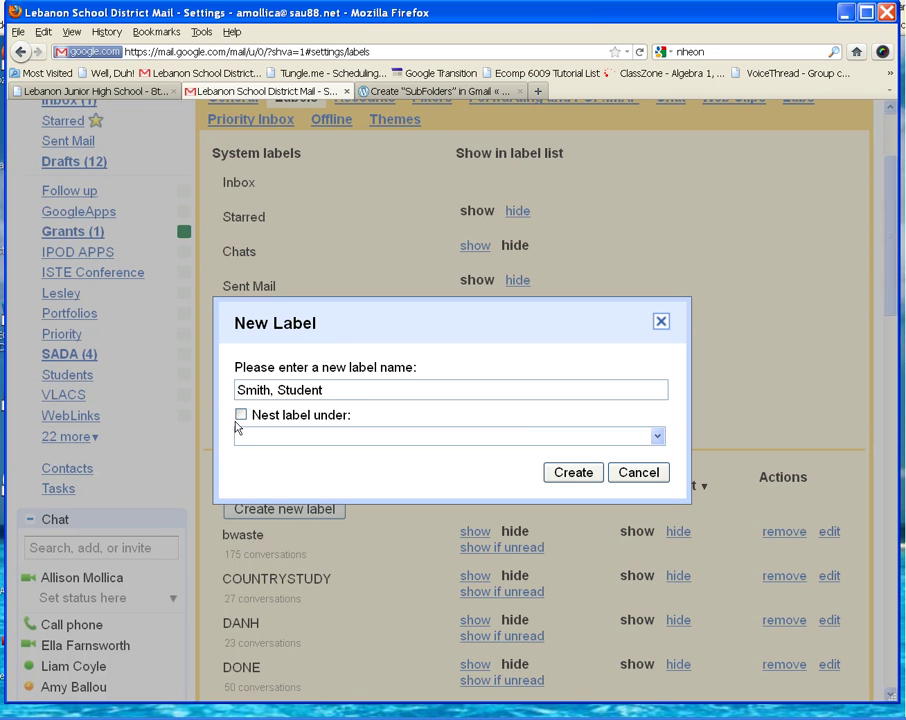
{"action": "left_click", "coordinate": [240, 414]}
{"action": "left_click", "coordinate": [311, 437]}
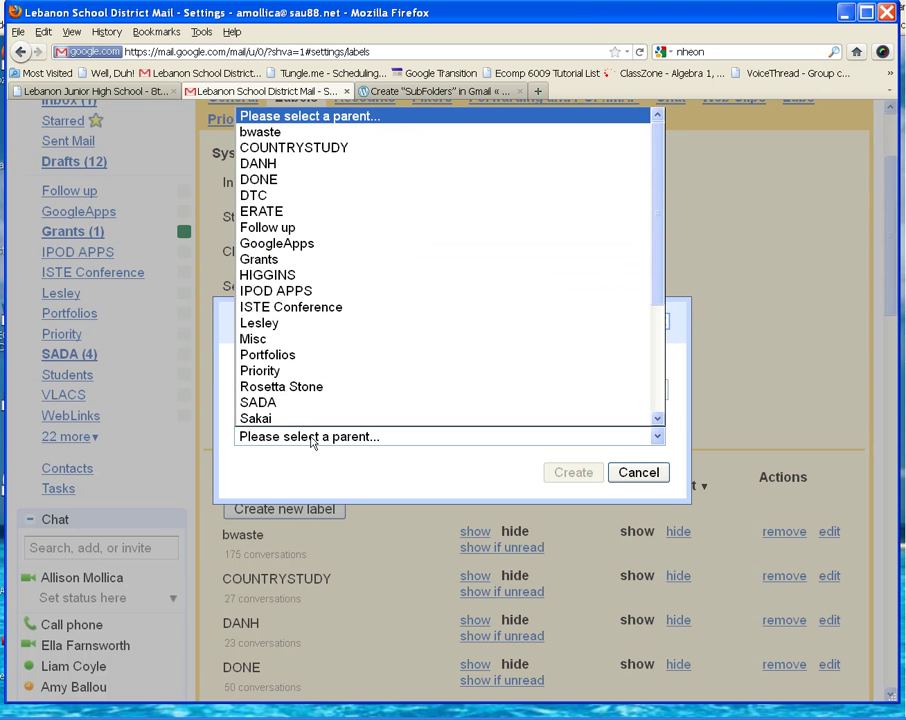
{"action": "left_click_drag", "start_coordinate": [662, 294], "coordinate": [658, 376]}
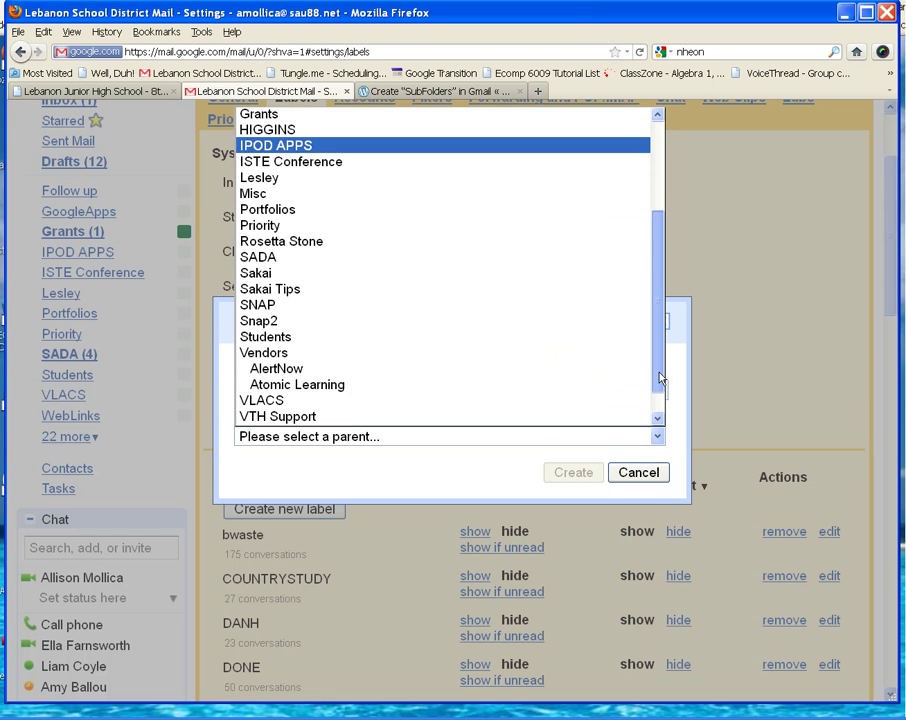
{"action": "left_click", "coordinate": [317, 340]}
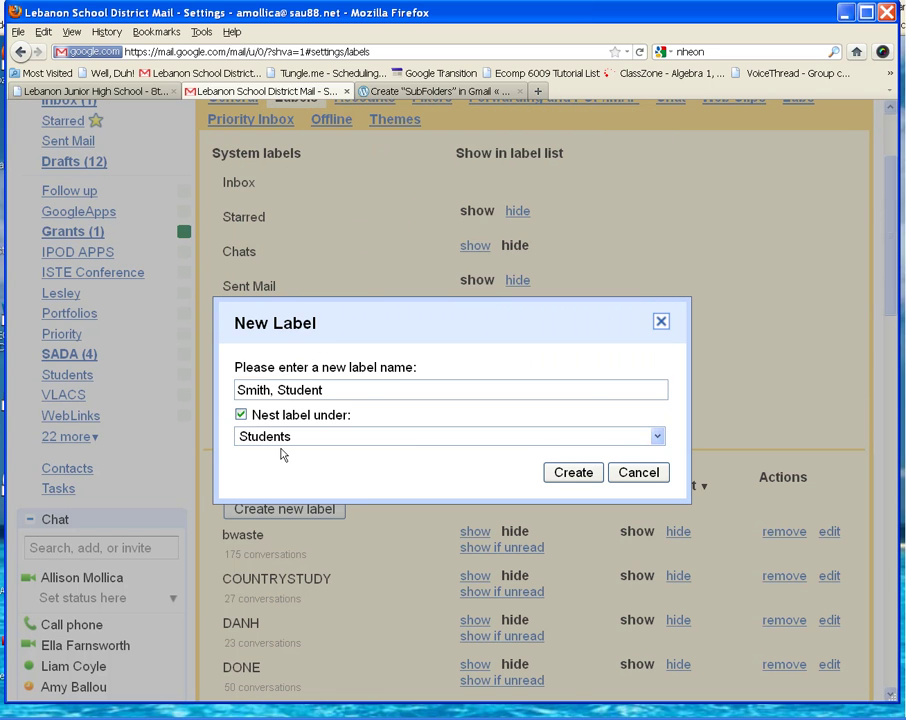
{"action": "left_click", "coordinate": [574, 472]}
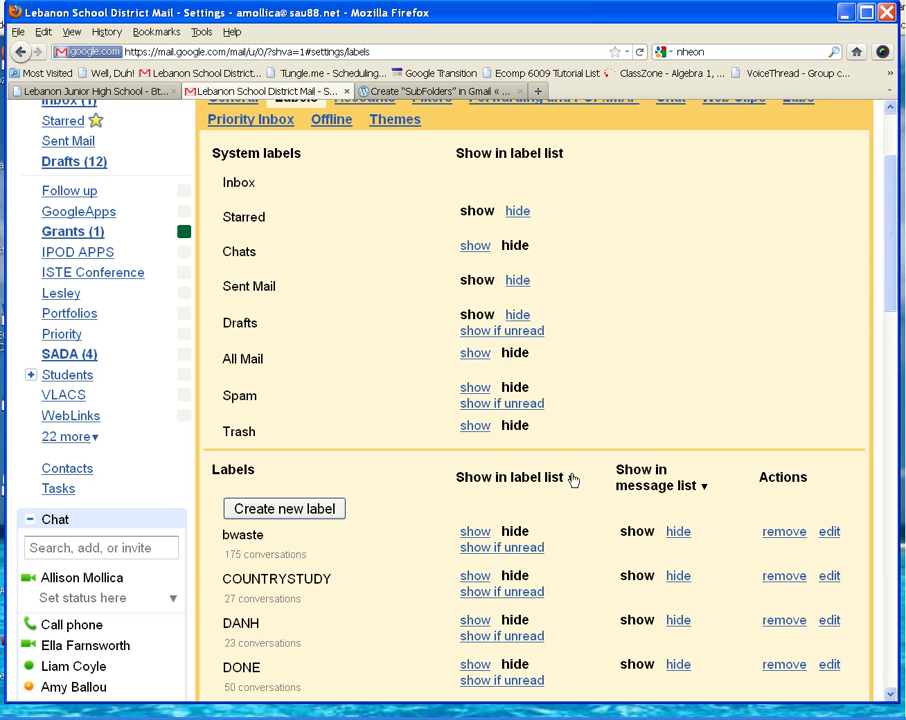
{"action": "left_click", "coordinate": [572, 477]}
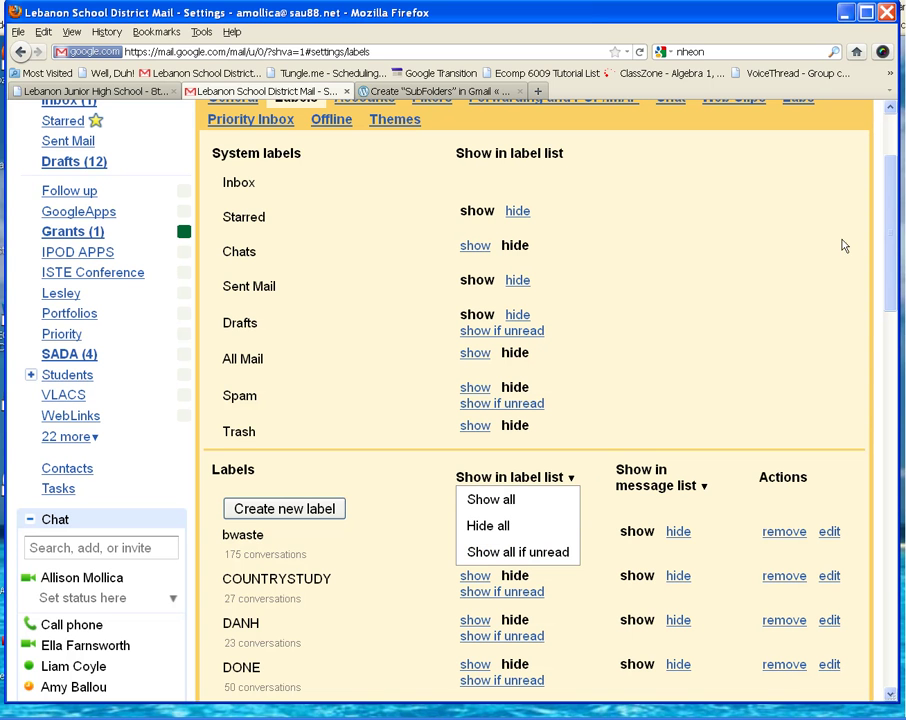
- Create a new top-level label named "IT"
{"action": "left_click_drag", "start_coordinate": [885, 221], "coordinate": [886, 250]}
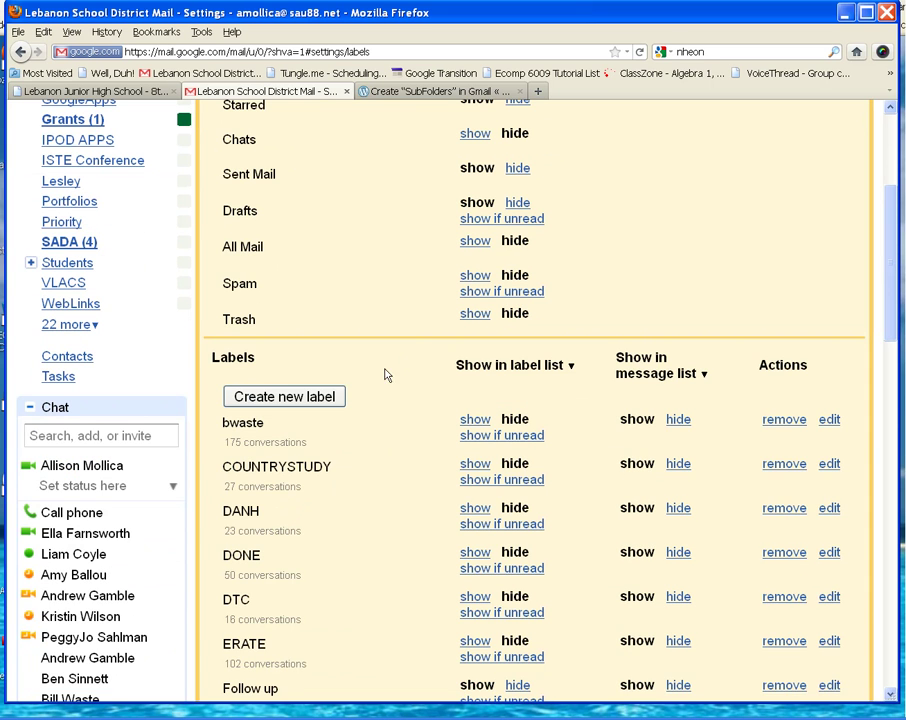
{"action": "left_click", "coordinate": [315, 398]}
{"action": "type", "text": "IT"}
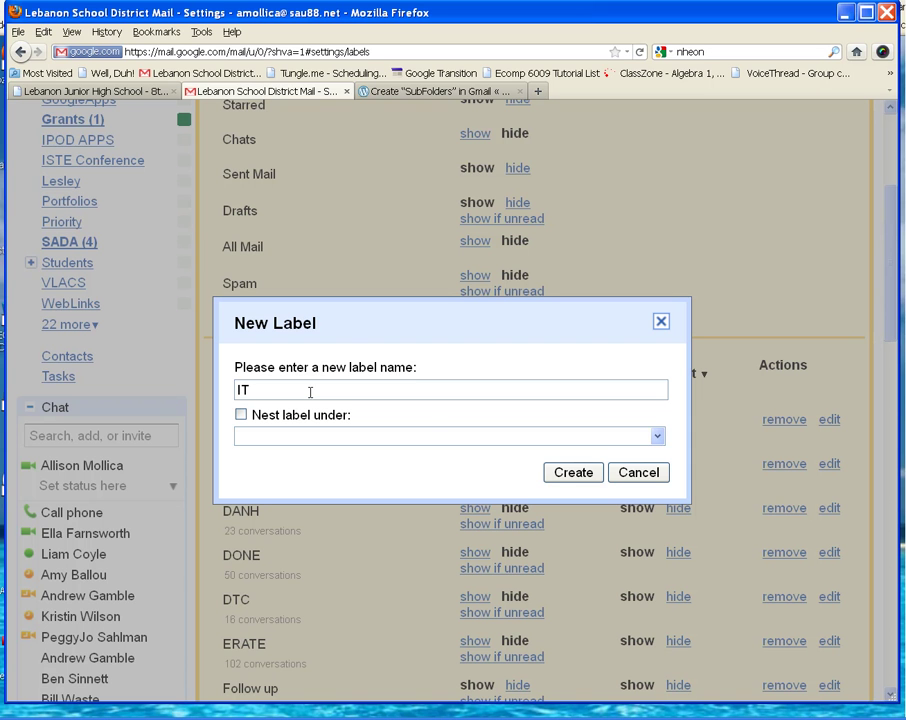
{"action": "left_click", "coordinate": [575, 474]}
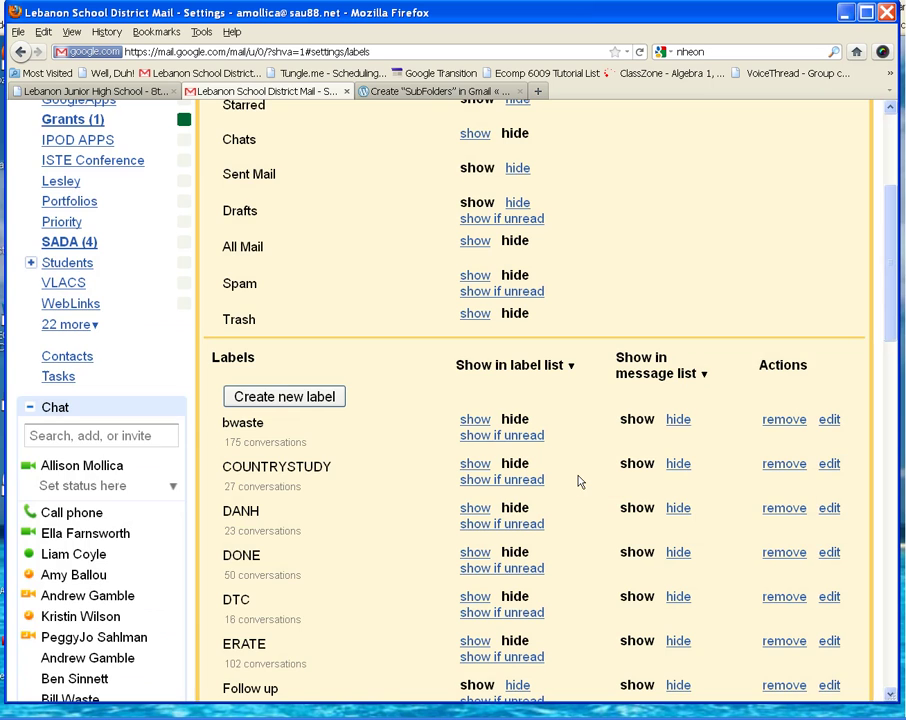
- Nest the first existing custom label in the list under the IT label and save it
{"action": "left_click", "coordinate": [224, 423]}
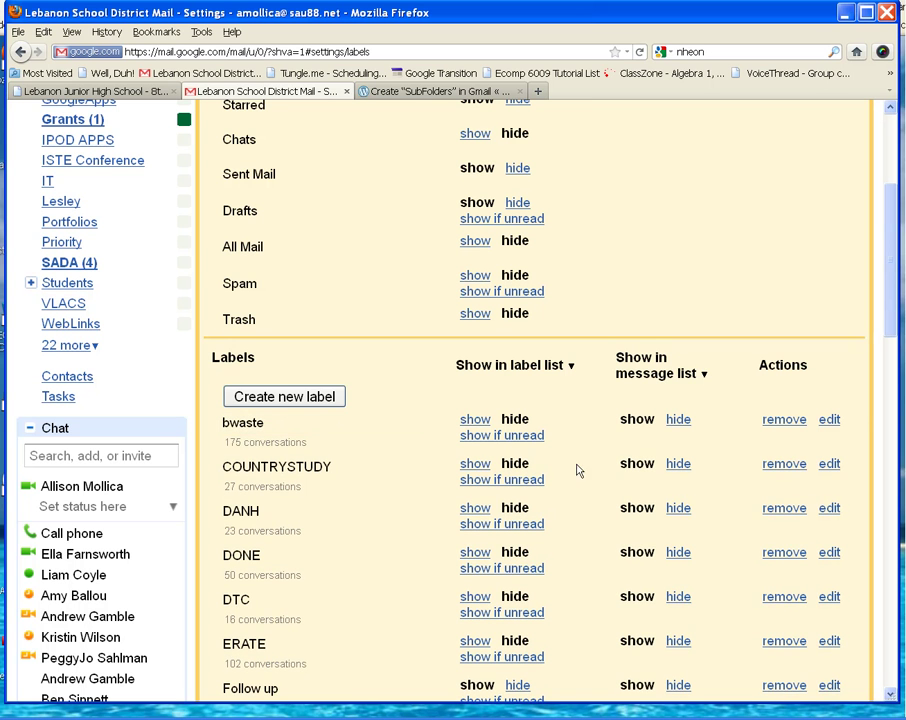
{"action": "left_click", "coordinate": [831, 419]}
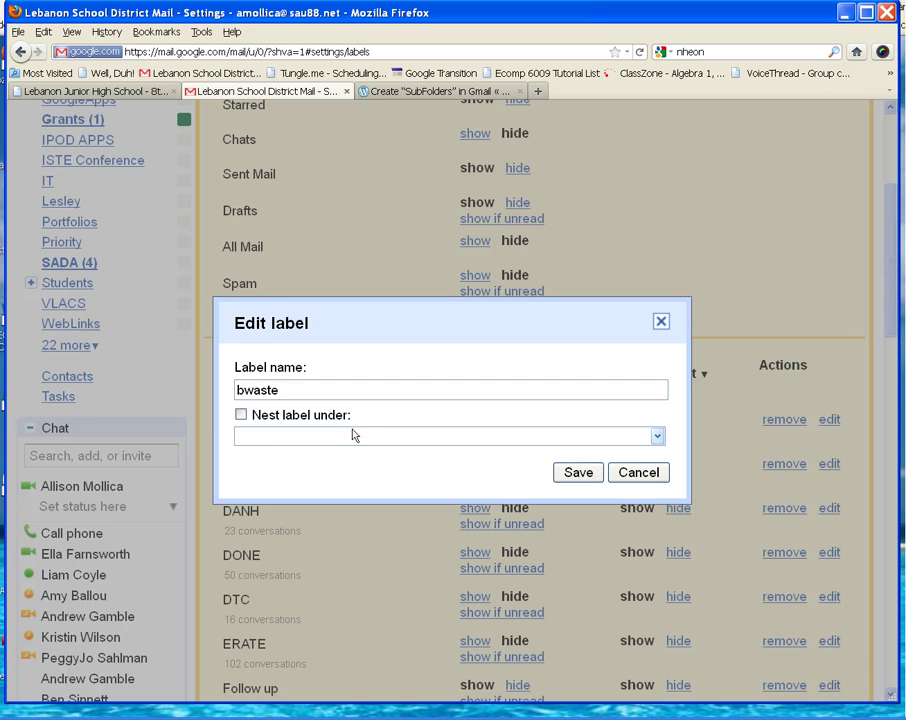
{"action": "left_click", "coordinate": [240, 414]}
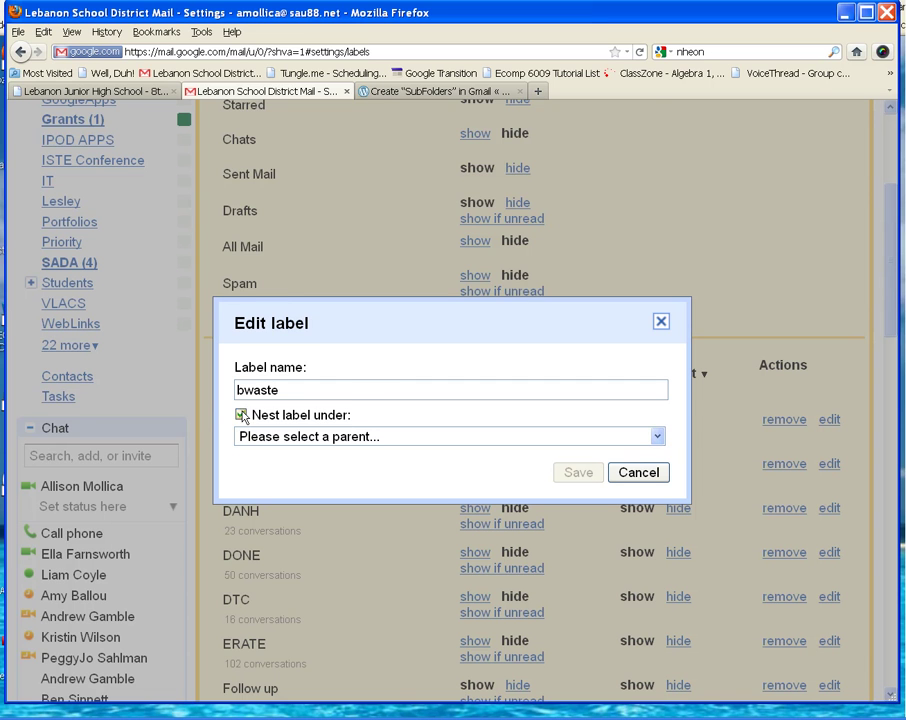
{"action": "left_click", "coordinate": [337, 437]}
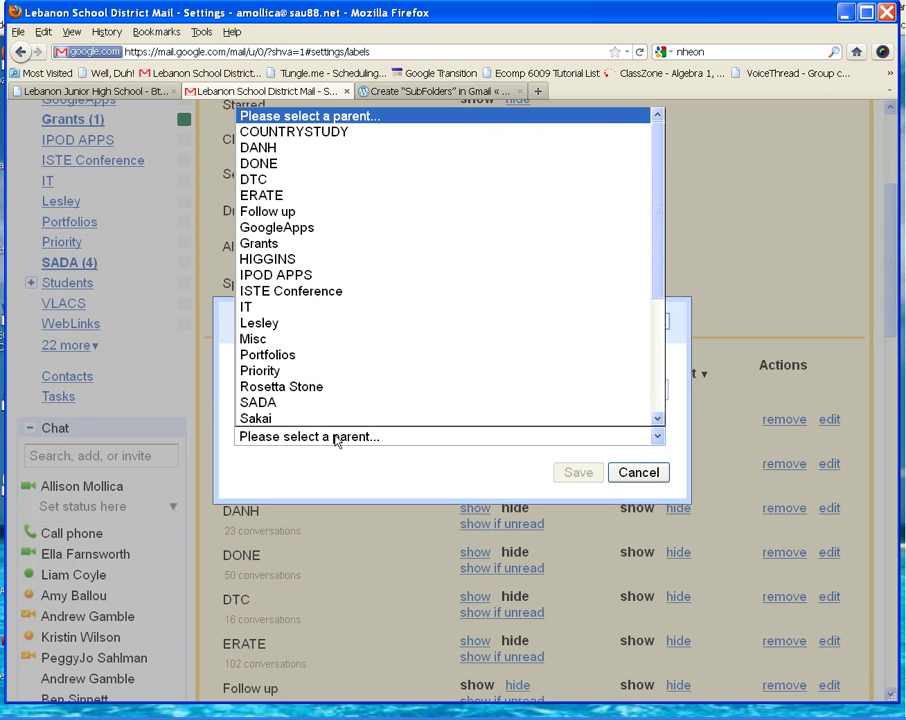
{"action": "left_click", "coordinate": [329, 307]}
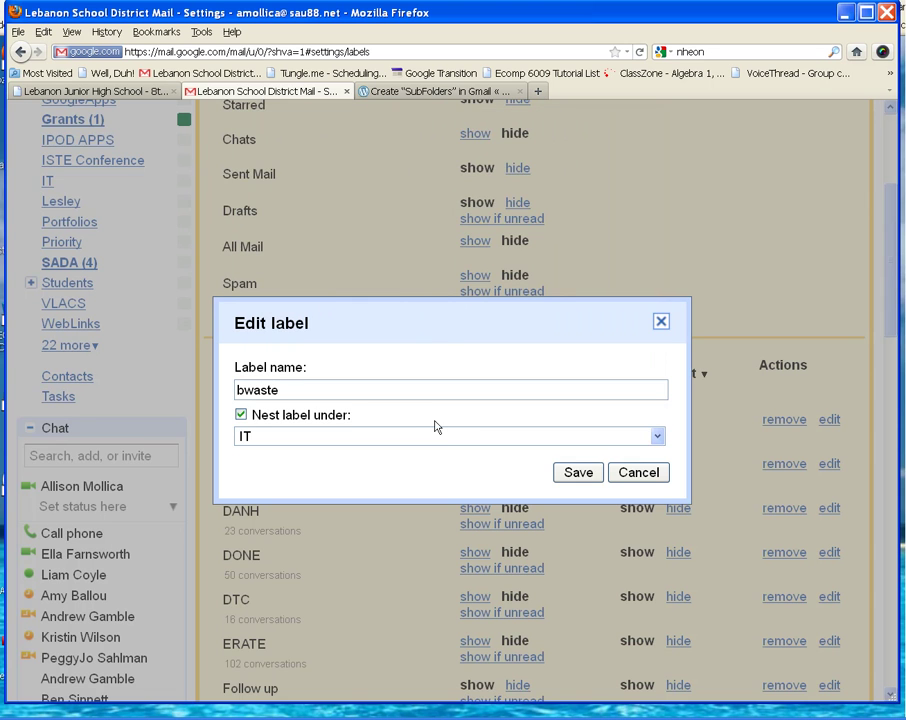
{"action": "left_click", "coordinate": [574, 472]}
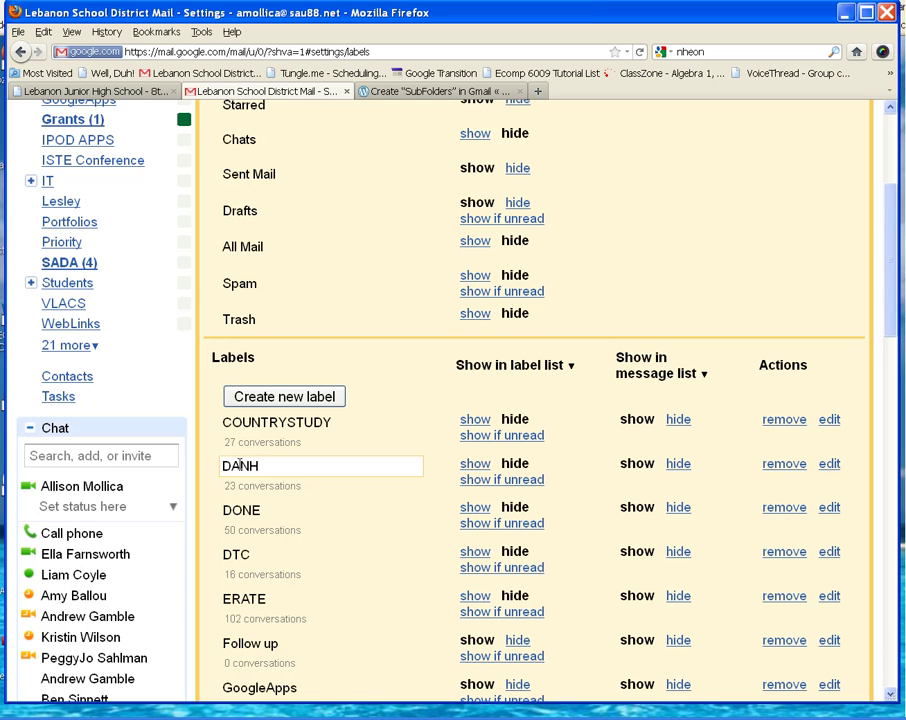
- Nest the existing custom label directly below COUNTRYSTUDY under the IT label and save it
{"action": "left_click", "coordinate": [829, 465]}
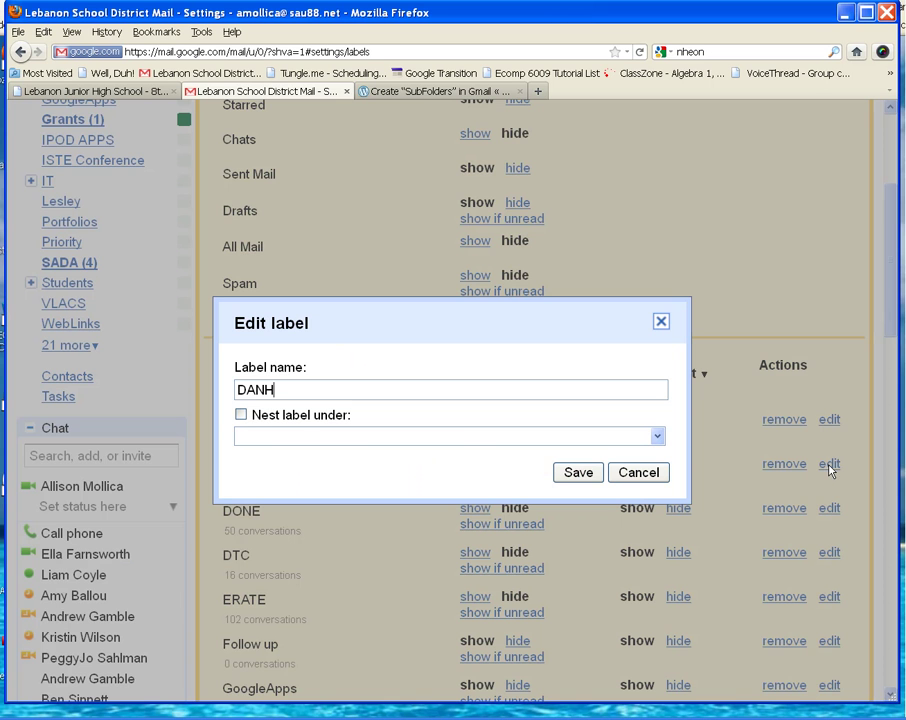
{"action": "left_click", "coordinate": [240, 414]}
{"action": "left_click", "coordinate": [278, 437]}
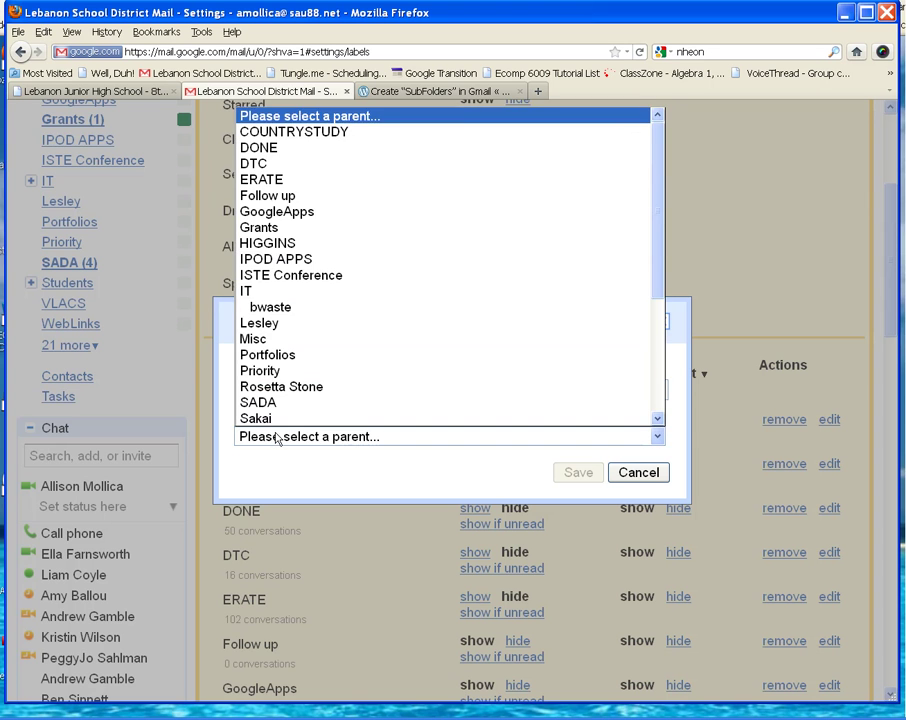
{"action": "left_click", "coordinate": [262, 291]}
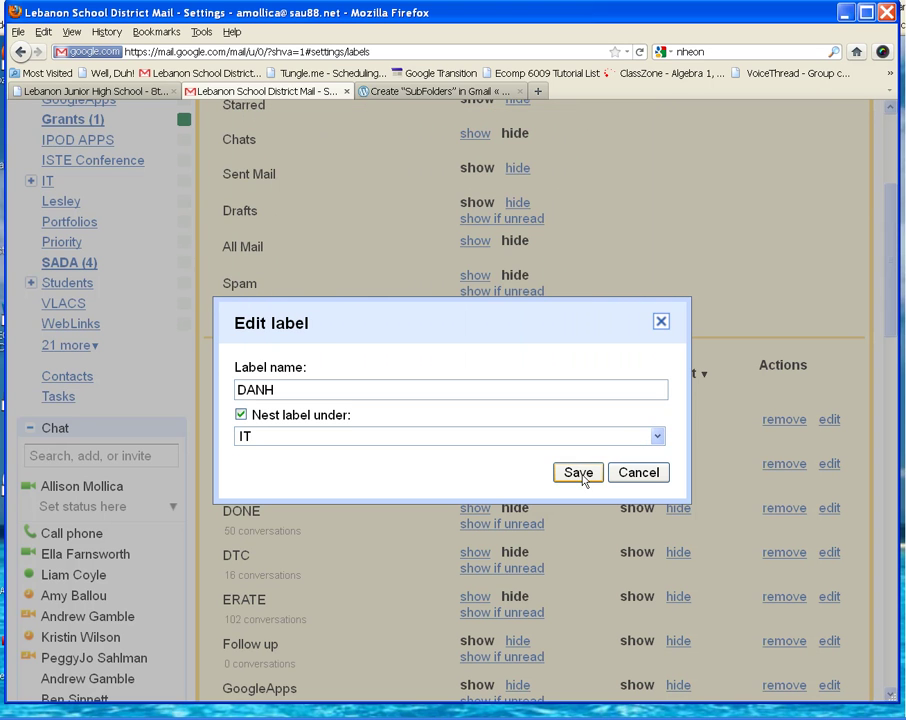
{"action": "left_click", "coordinate": [580, 473]}
- Nest the existing ISTE Conference label under the Vendors label and return to the inbox
{"action": "left_click_drag", "start_coordinate": [902, 292], "coordinate": [857, 455]}
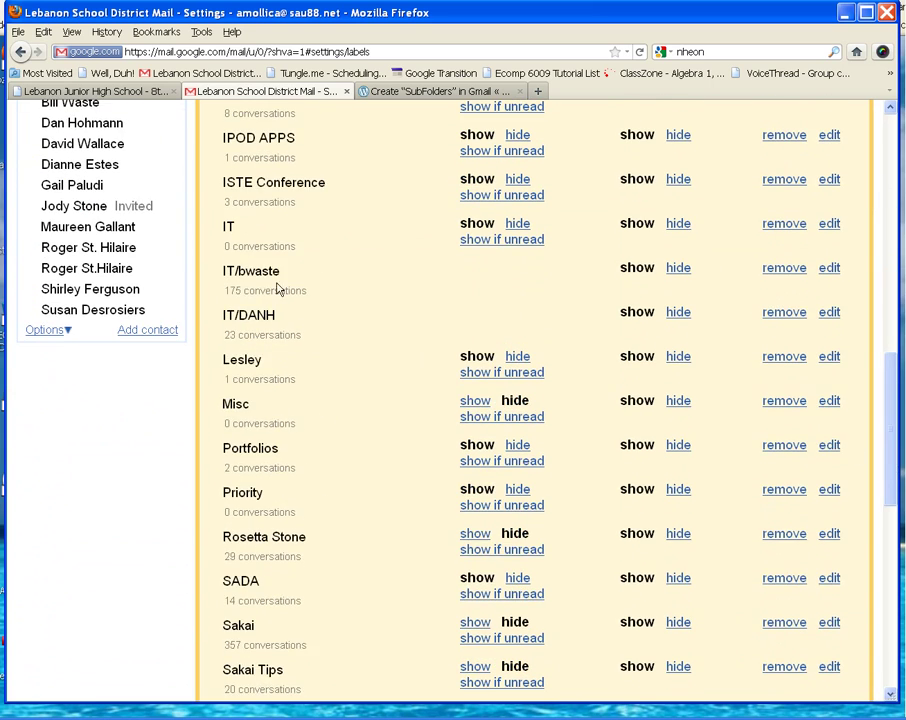
{"action": "left_click", "coordinate": [827, 186]}
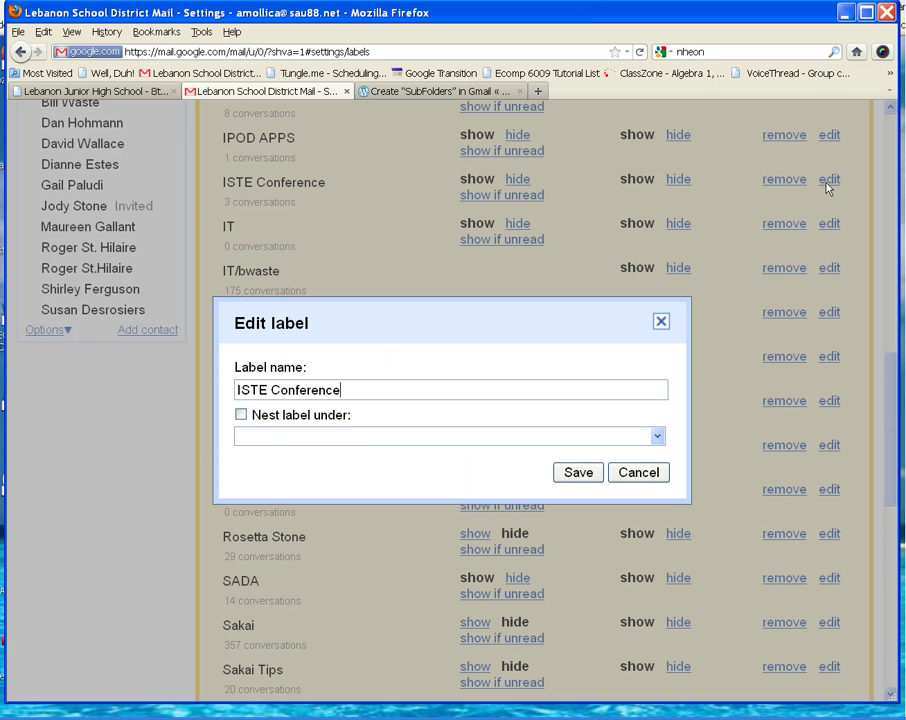
{"action": "left_click", "coordinate": [240, 414]}
{"action": "left_click", "coordinate": [308, 437]}
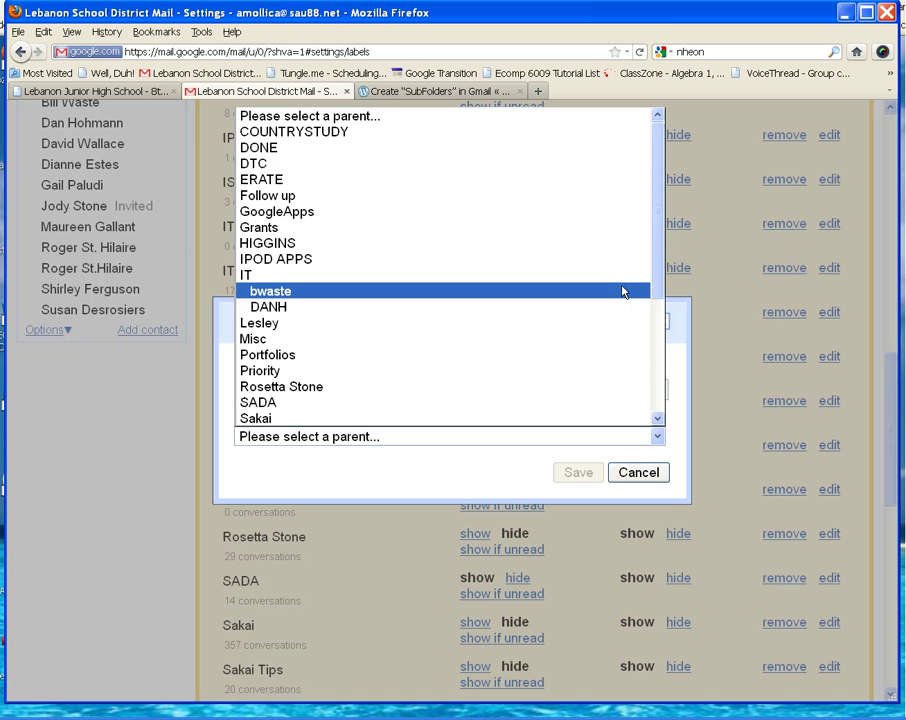
{"action": "left_click_drag", "start_coordinate": [651, 285], "coordinate": [651, 392]}
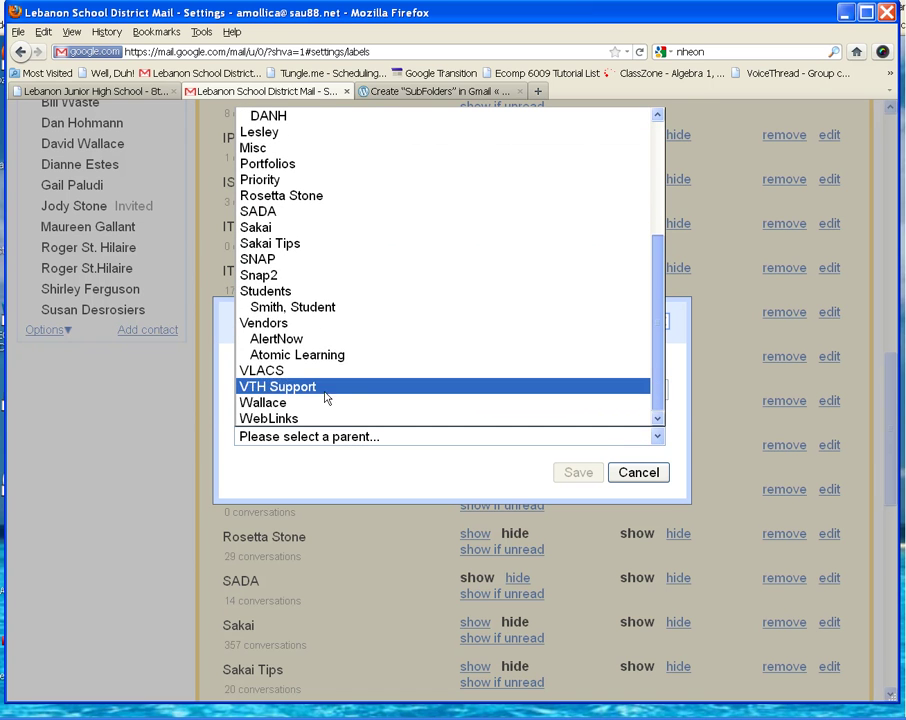
{"action": "left_click", "coordinate": [300, 324]}
{"action": "left_click", "coordinate": [577, 472]}
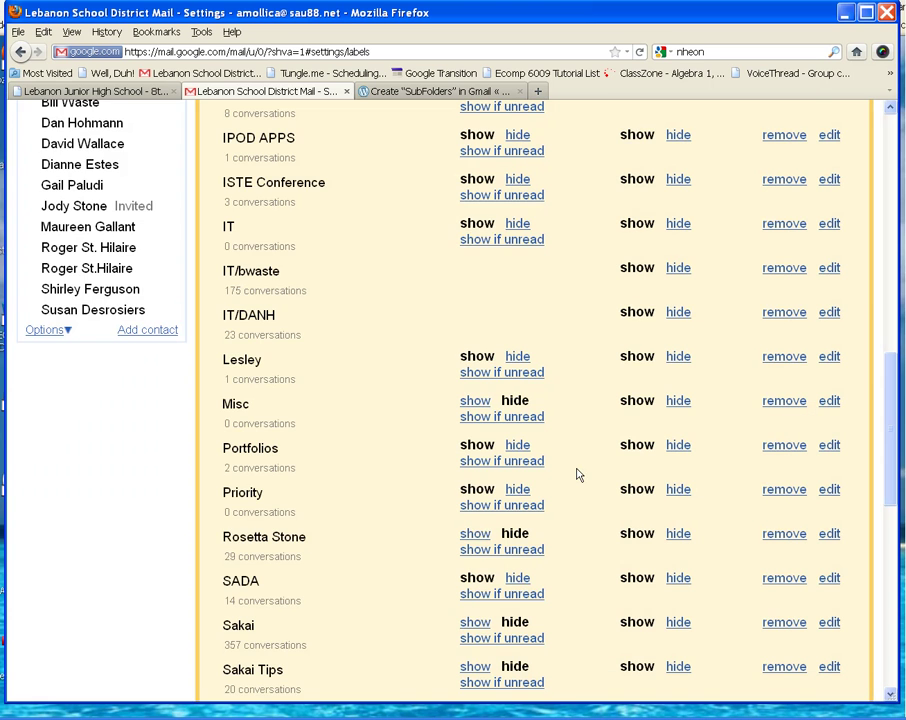
{"action": "left_click_drag", "start_coordinate": [891, 410], "coordinate": [890, 170]}
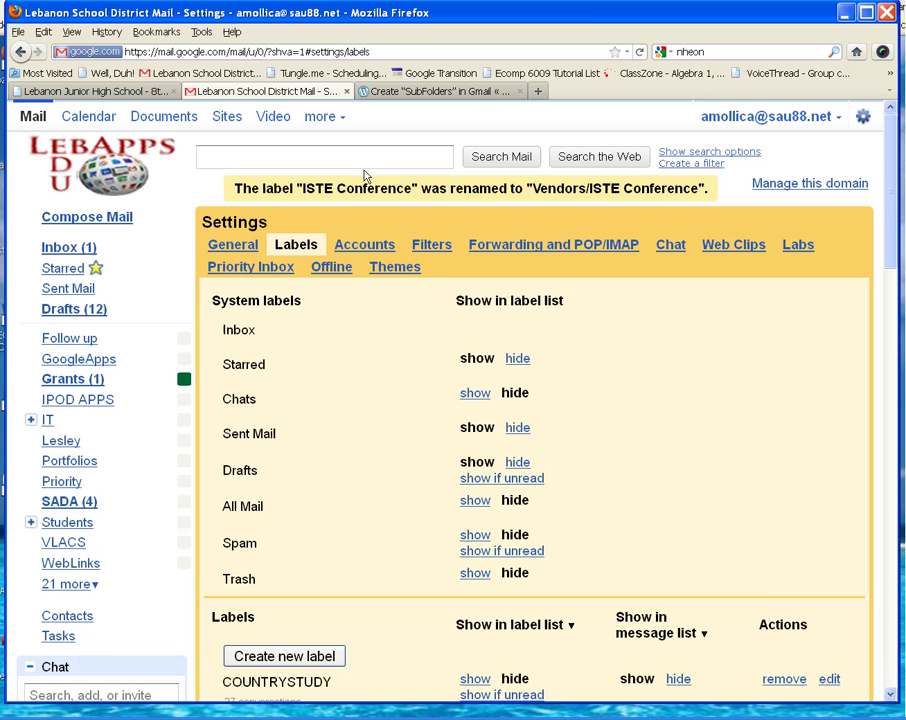
{"action": "left_click", "coordinate": [70, 250]}
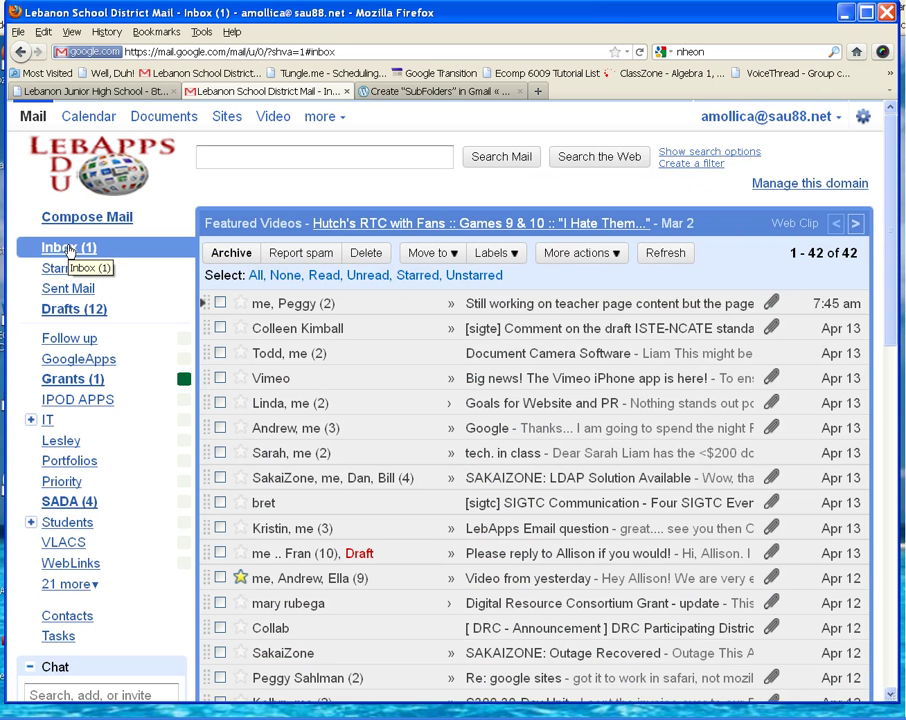